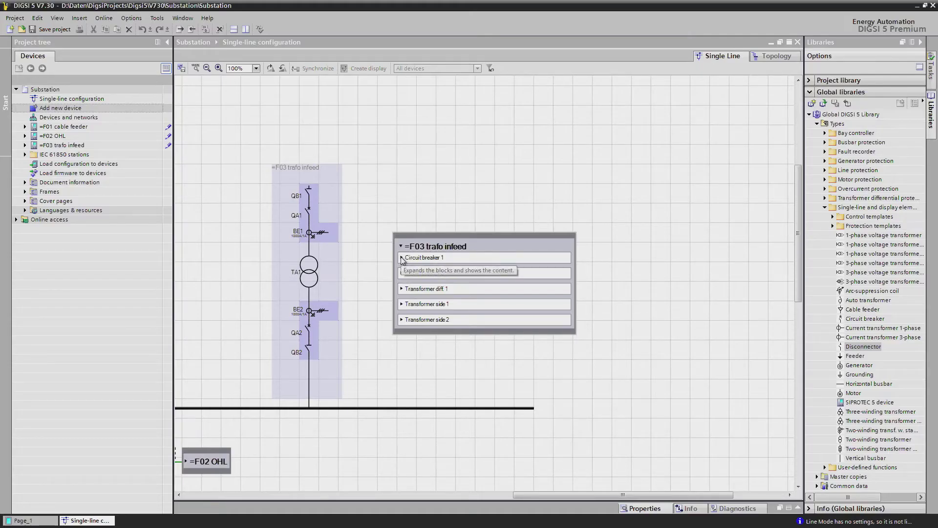
# Link Circuit breaker 1 to breaker QA1 and Circuit breaker 2 to QA2
pyautogui.click(402, 258)
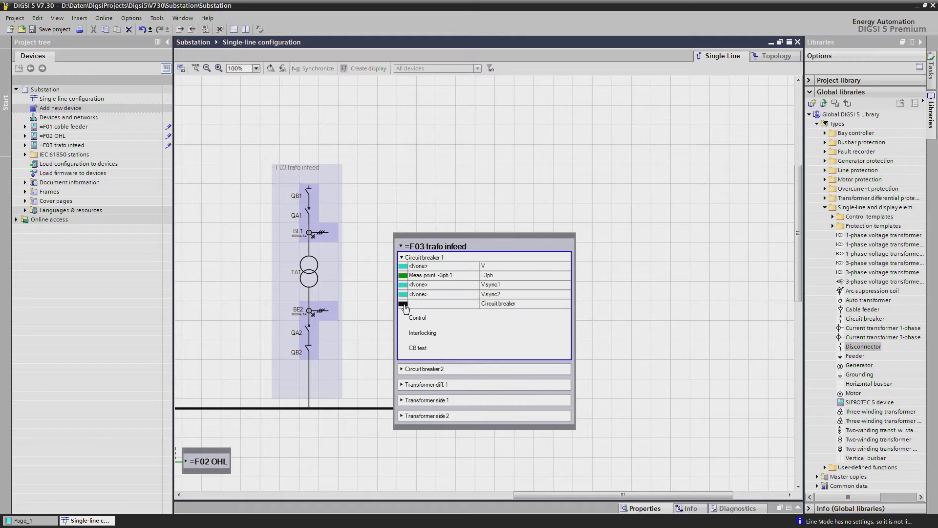
pyautogui.moveTo(405, 309); pyautogui.dragTo(309, 214)
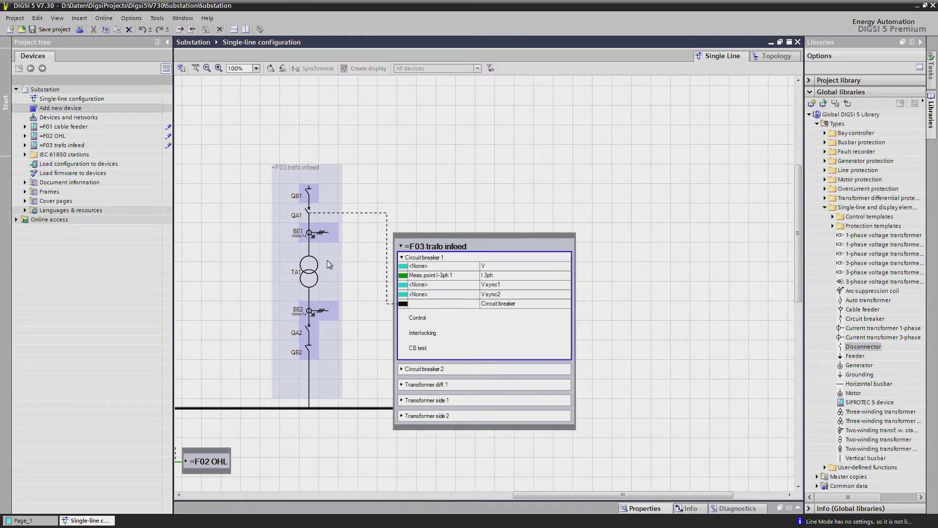
pyautogui.click(401, 259)
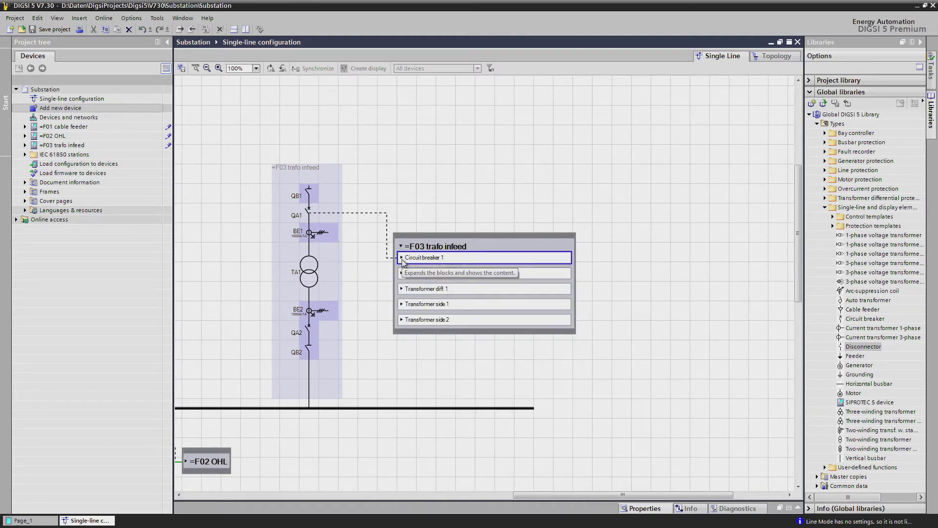
pyautogui.click(401, 273)
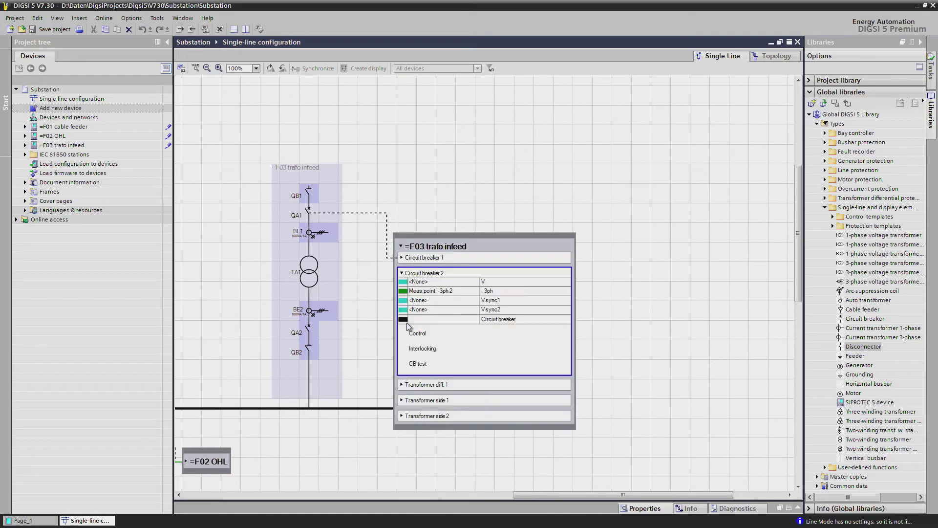
pyautogui.moveTo(406, 322); pyautogui.dragTo(309, 338)
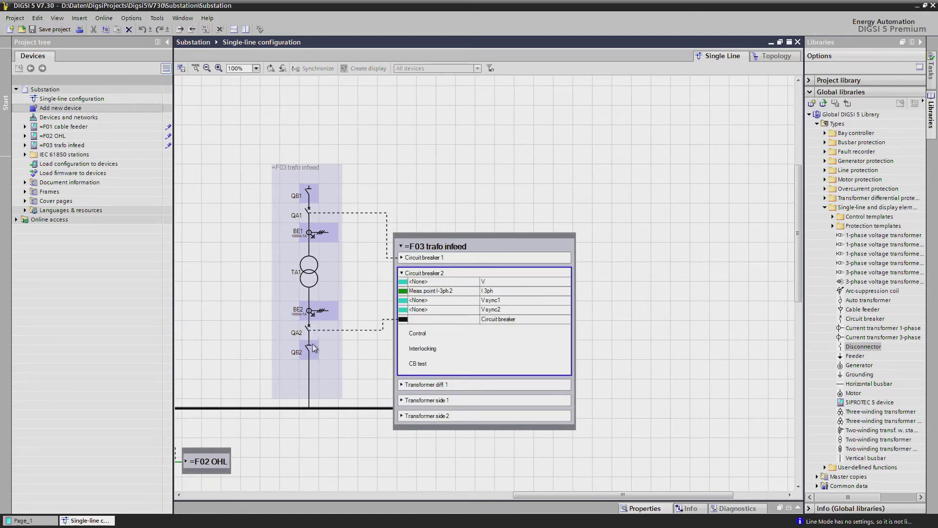
pyautogui.click(402, 273)
# Link the Transformer side 1 and side 2 measuring points to current transformers BE1 and BE2
pyautogui.click(402, 305)
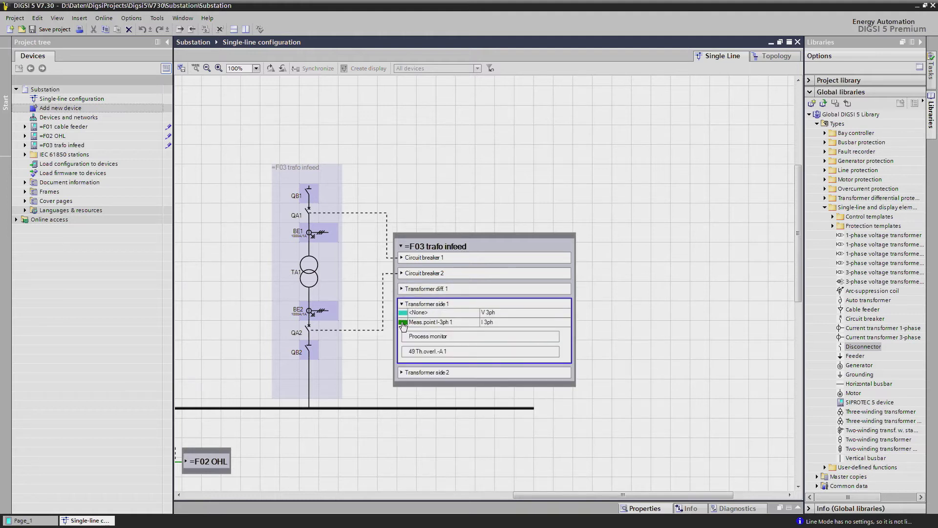
pyautogui.moveTo(396, 323); pyautogui.dragTo(321, 233)
pyautogui.click(416, 372)
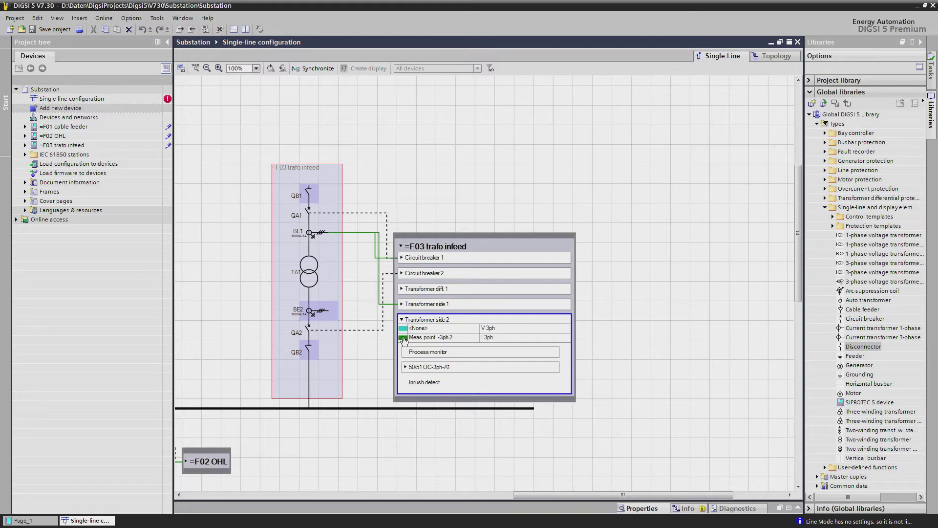
pyautogui.moveTo(393, 341); pyautogui.dragTo(323, 311)
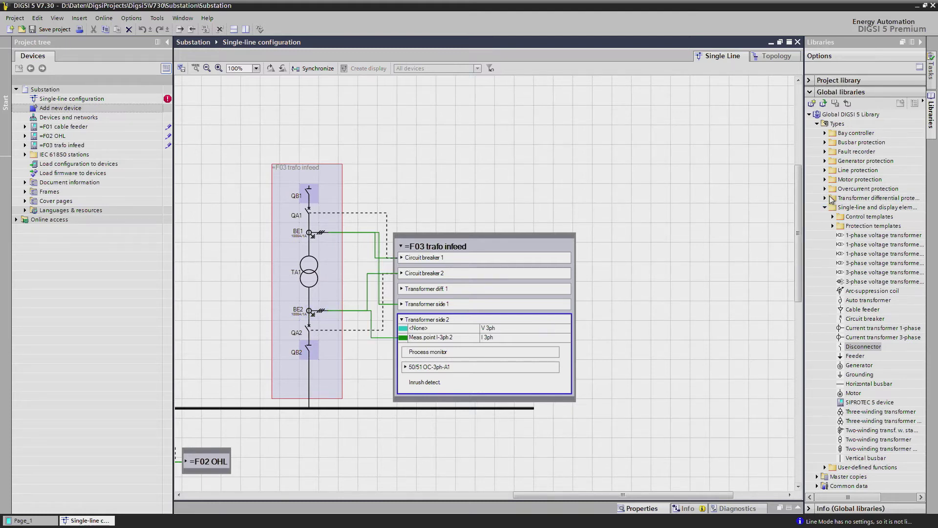
# Add the 50BF CB fail. function from the 7UT85 library to Circuit breakers 1 and 2
pyautogui.click(825, 198)
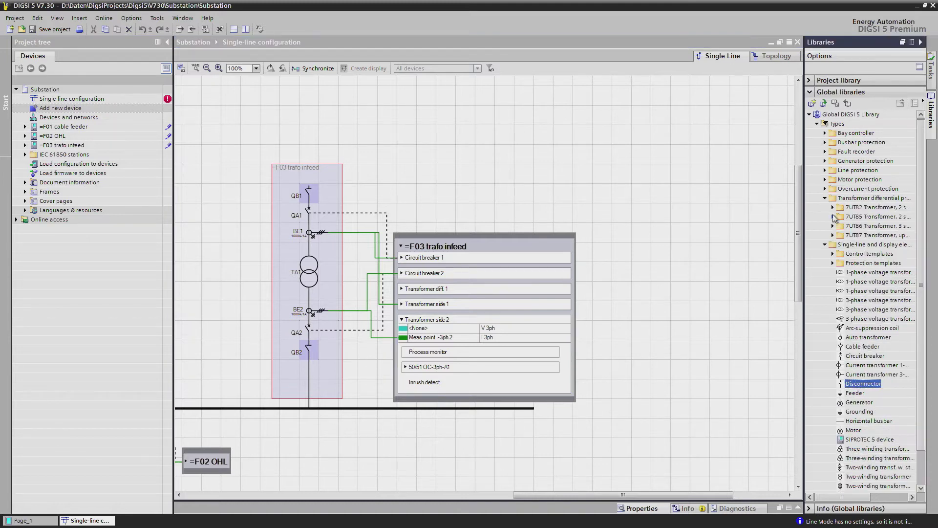
pyautogui.click(834, 216)
pyautogui.click(841, 254)
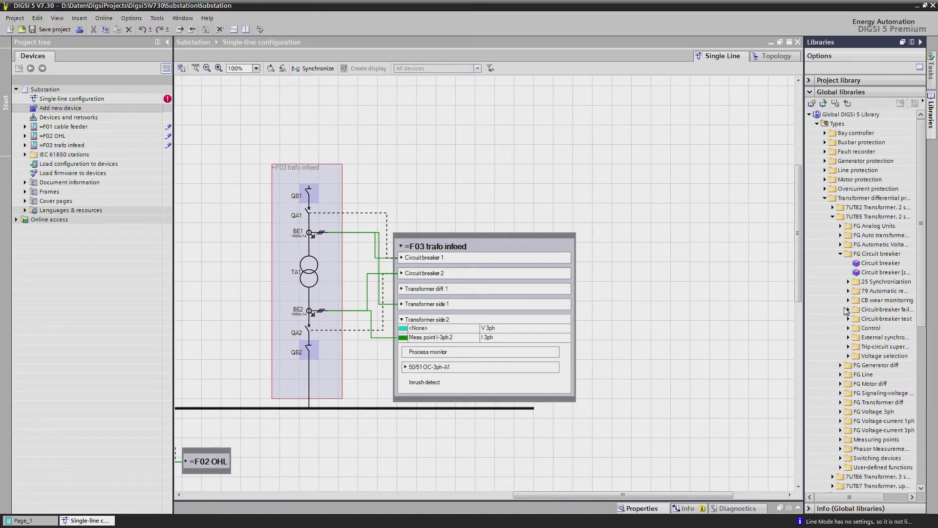
pyautogui.click(849, 310)
pyautogui.click(849, 309)
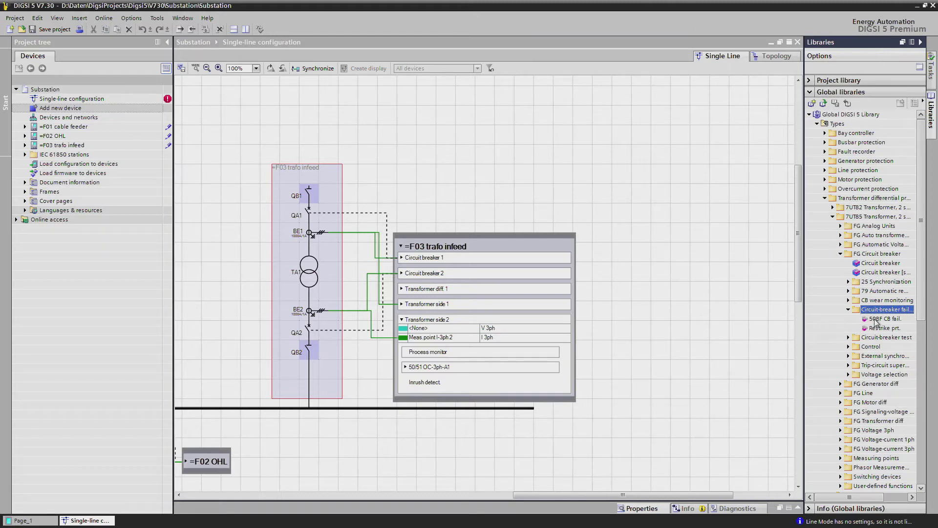
pyautogui.click(881, 319)
pyautogui.moveTo(882, 321); pyautogui.dragTo(478, 258)
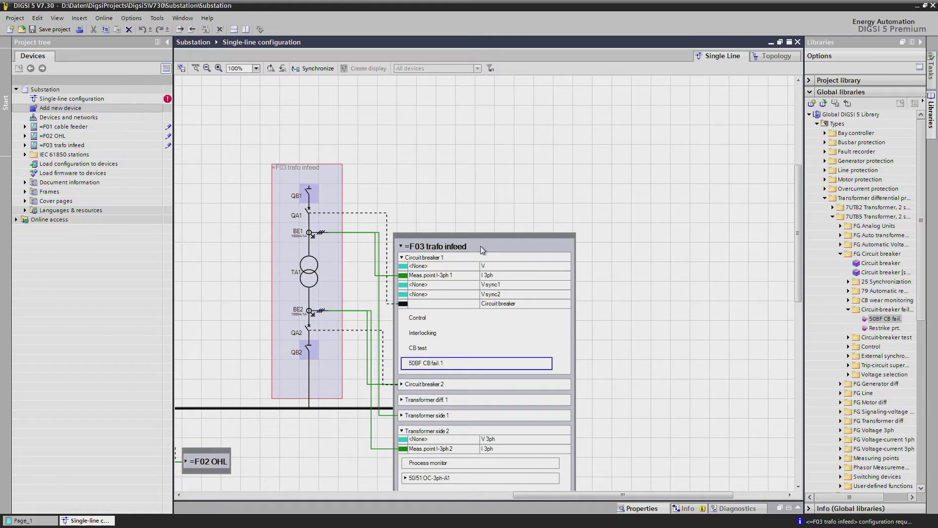
pyautogui.click(402, 257)
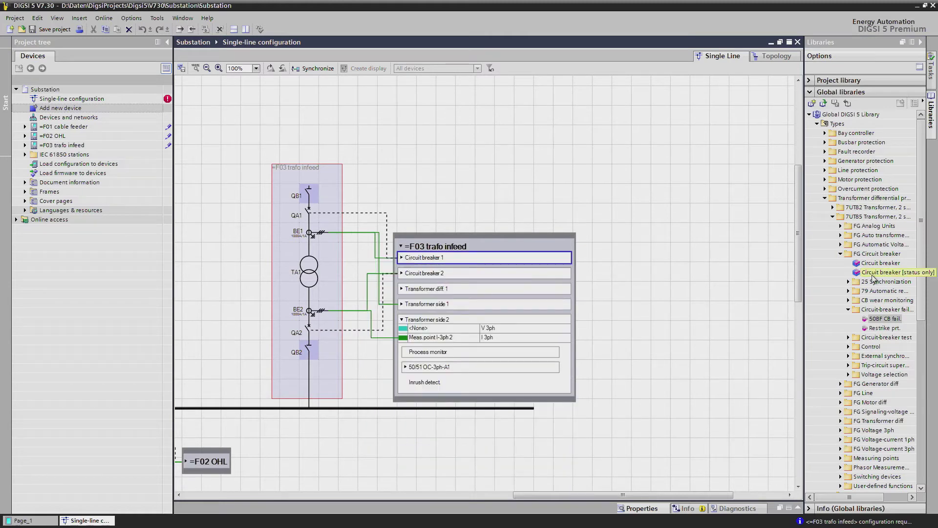
pyautogui.moveTo(885, 318); pyautogui.dragTo(423, 275)
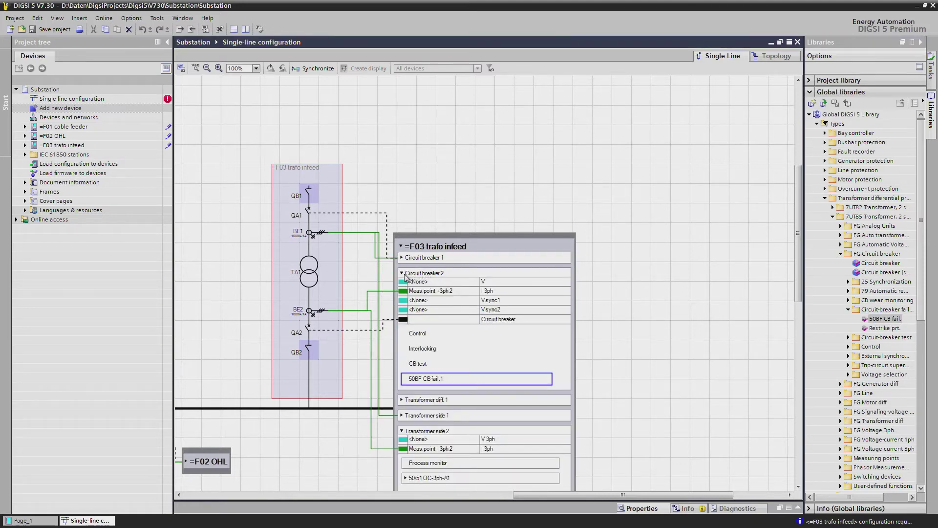
pyautogui.click(402, 274)
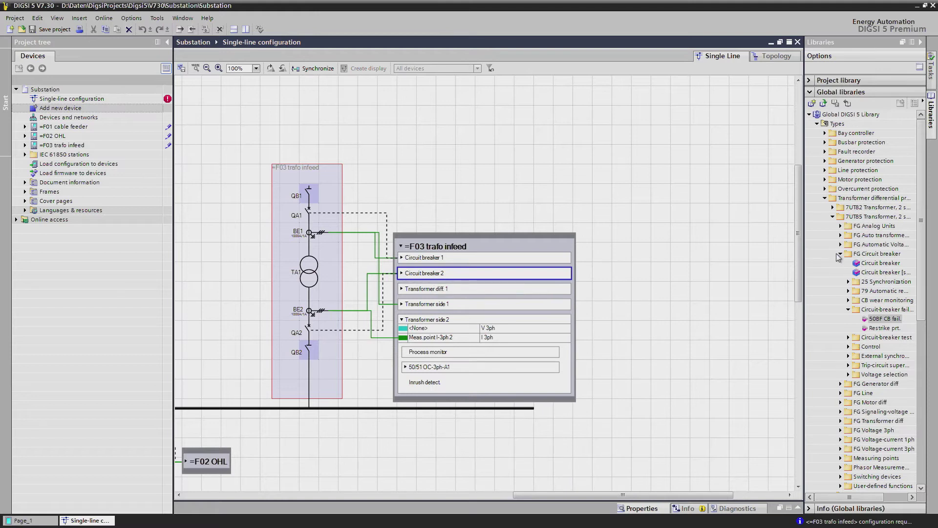
# Add two disconnector function groups from Switching devices to the =F03 trafo infeed device
pyautogui.click(841, 255)
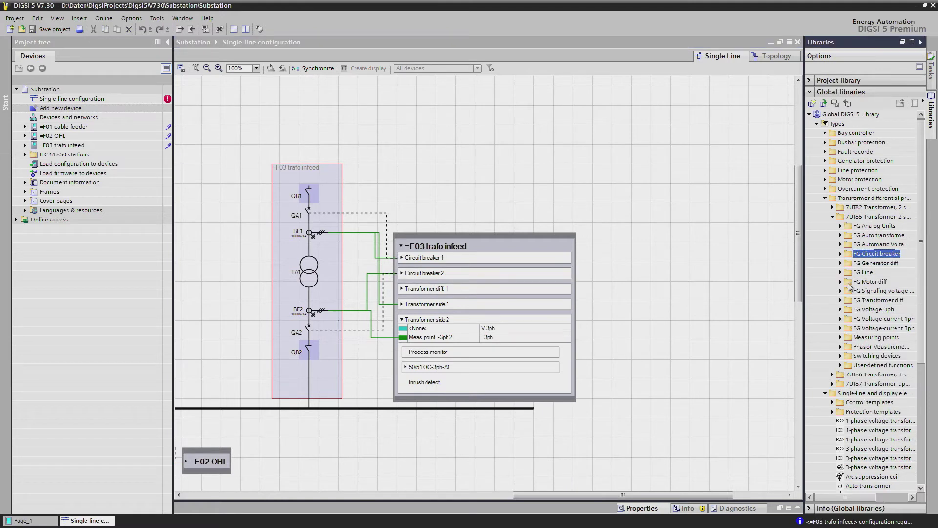
pyautogui.click(840, 356)
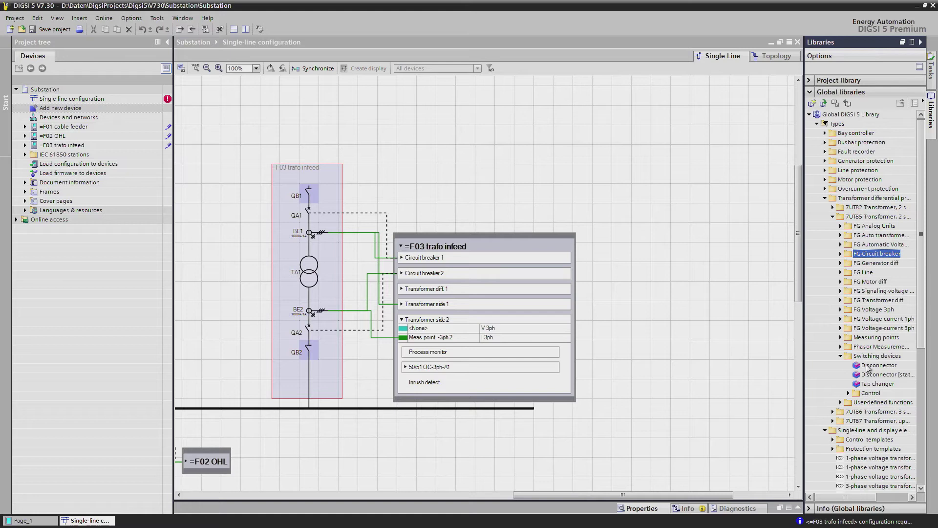
pyautogui.moveTo(869, 366); pyautogui.dragTo(483, 244)
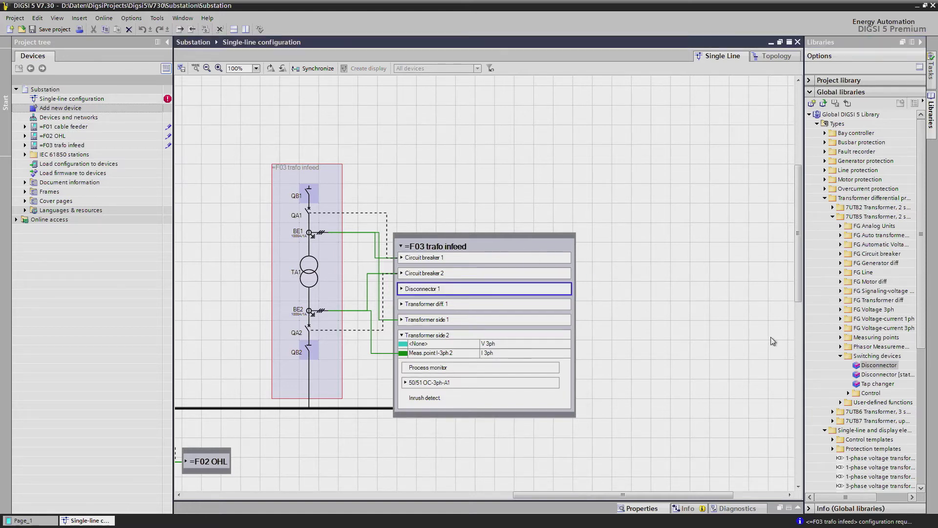
pyautogui.click(877, 366)
pyautogui.moveTo(877, 370); pyautogui.dragTo(496, 244)
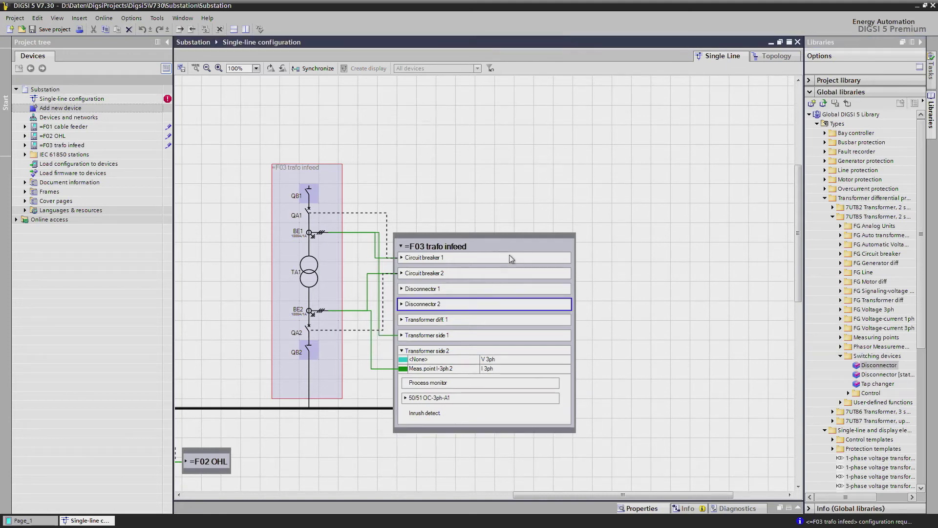
# Link Disconnector 1 to switch QB1 and Disconnector 2 to switch QB2
pyautogui.click(402, 288)
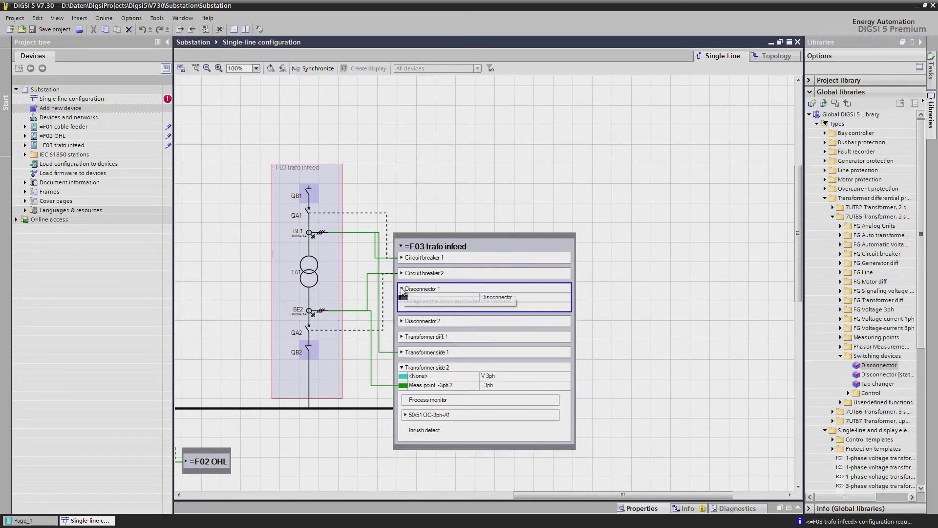
pyautogui.moveTo(402, 299); pyautogui.dragTo(309, 193)
pyautogui.click(402, 289)
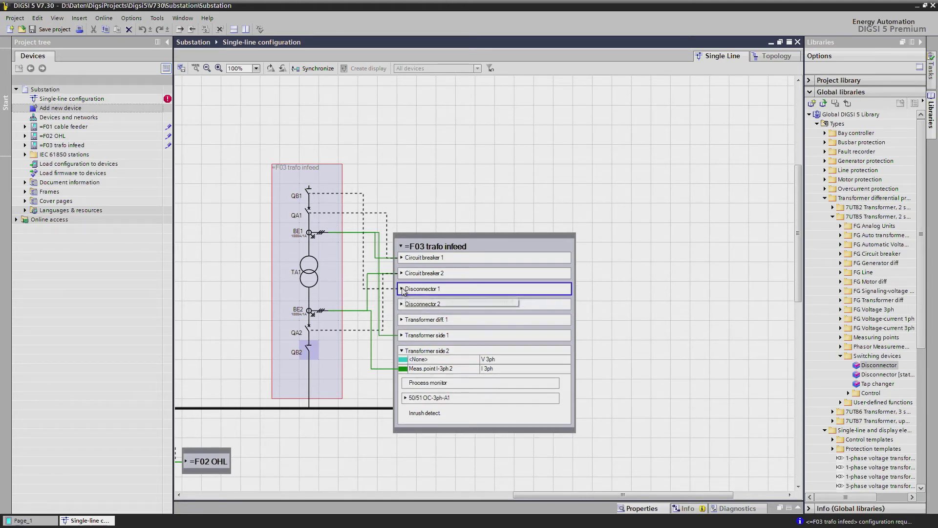
pyautogui.click(402, 304)
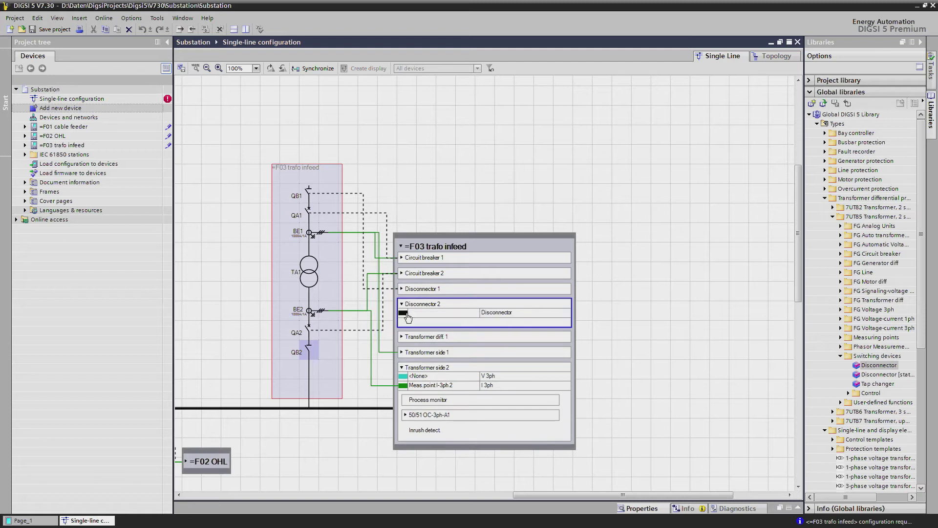
pyautogui.moveTo(402, 313); pyautogui.dragTo(308, 357)
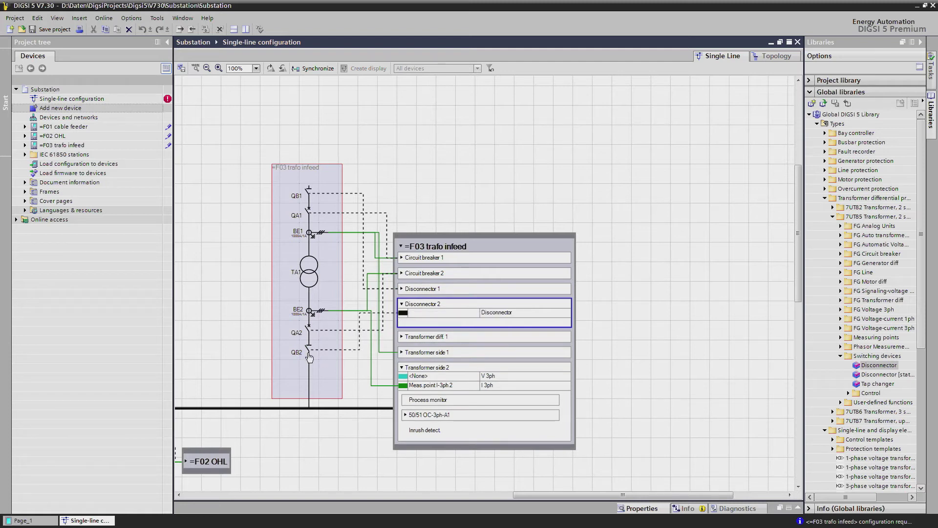
pyautogui.click(401, 304)
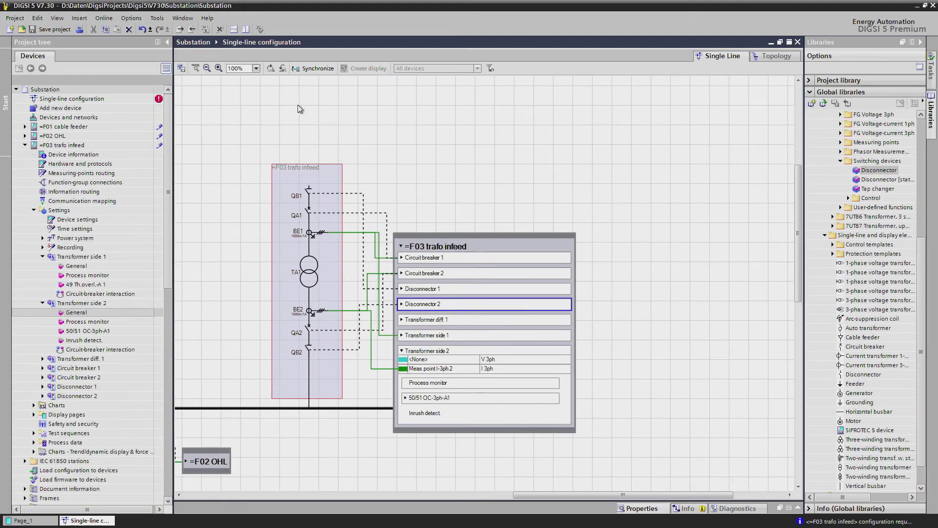
# Set transformer side 1 to 110 kV isolated delta, side 2 to 66 kV grounded wye, vector group 5
pyautogui.doubleClick(75, 267)
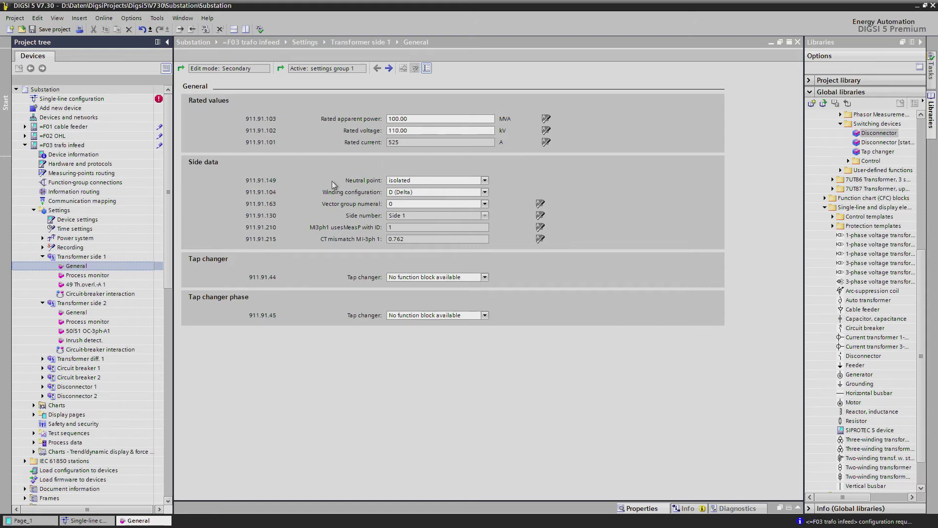
pyautogui.click(798, 42)
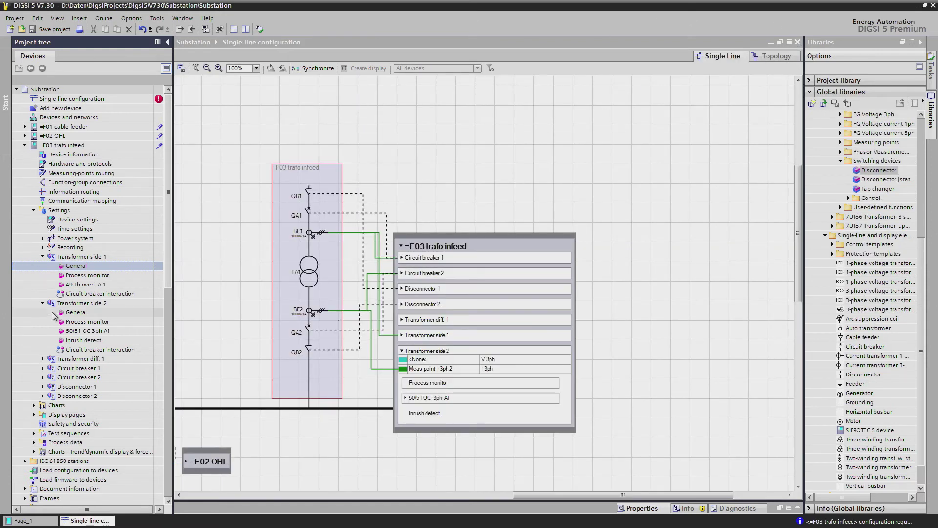
pyautogui.doubleClick(73, 313)
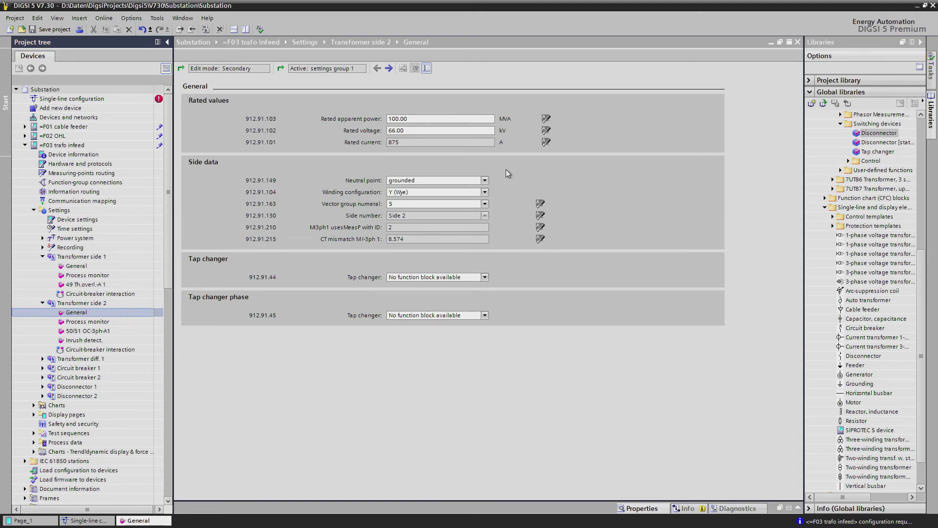
pyautogui.click(798, 42)
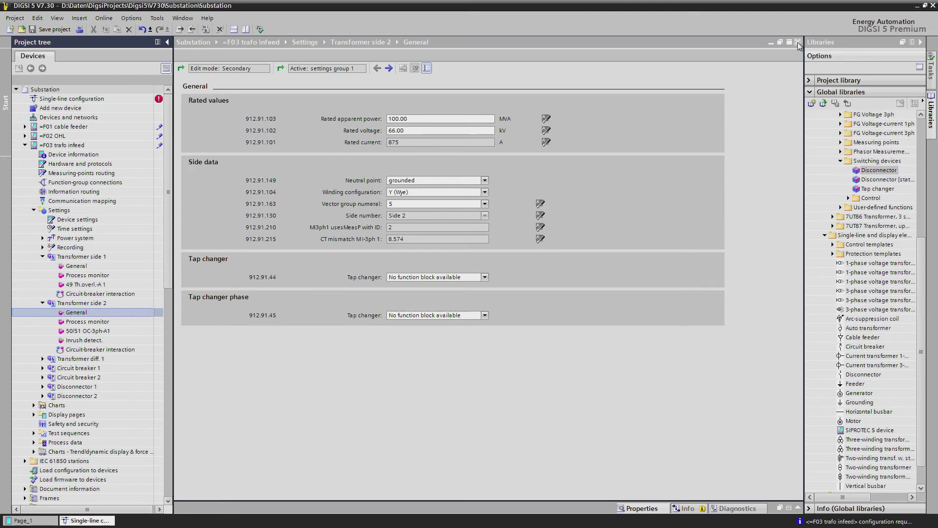
# Copy the Interlocking chart from the =F02 OHL device's Charts folder
pyautogui.click(34, 405)
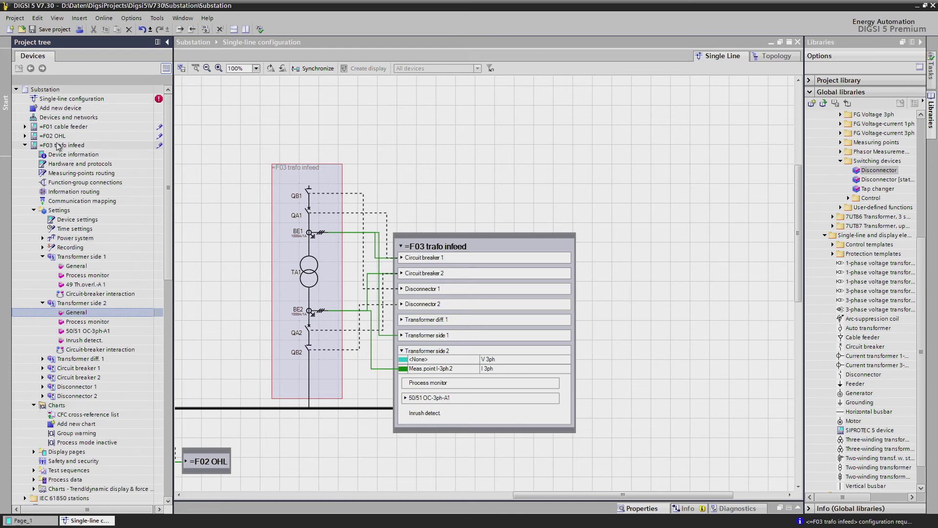
pyautogui.click(25, 136)
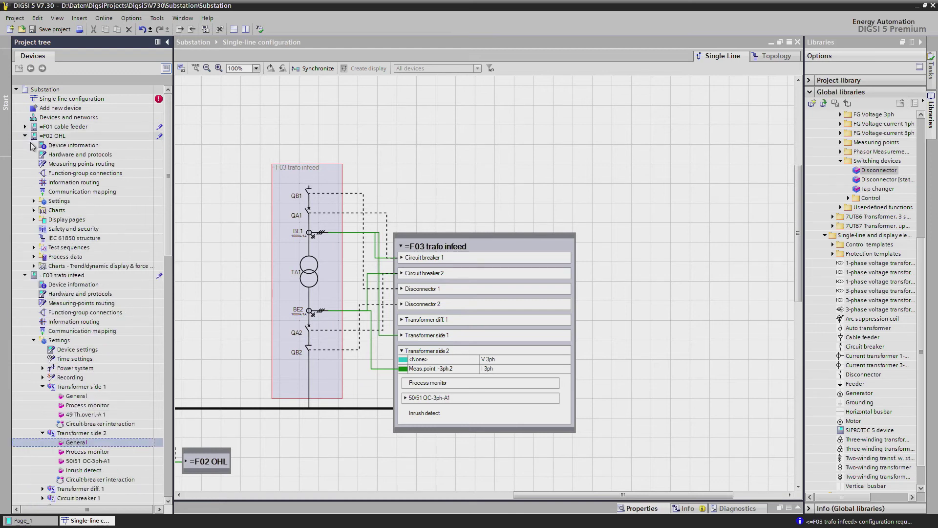
pyautogui.click(33, 211)
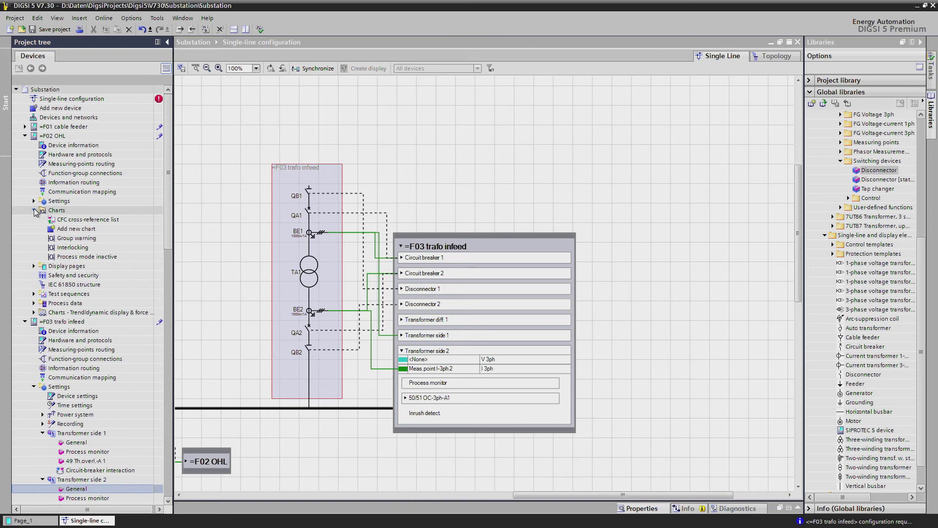
pyautogui.rightClick(71, 248)
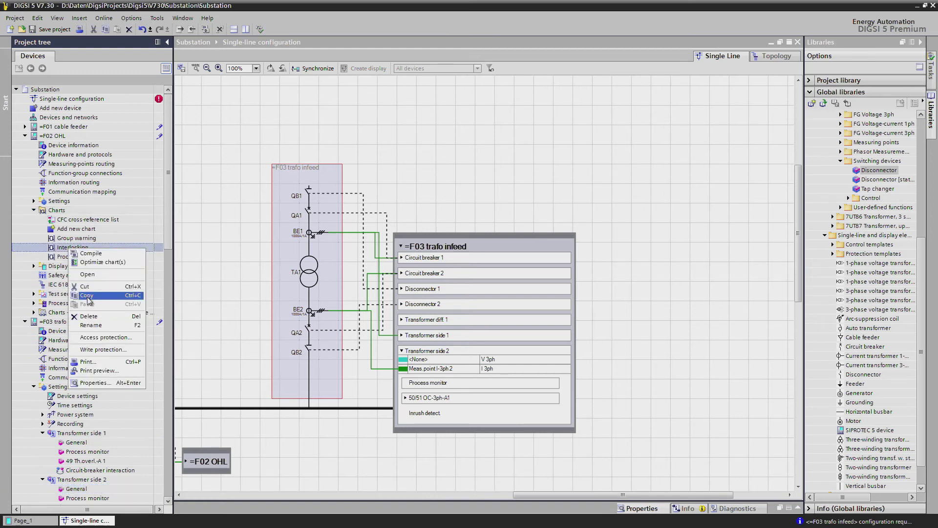
pyautogui.click(87, 296)
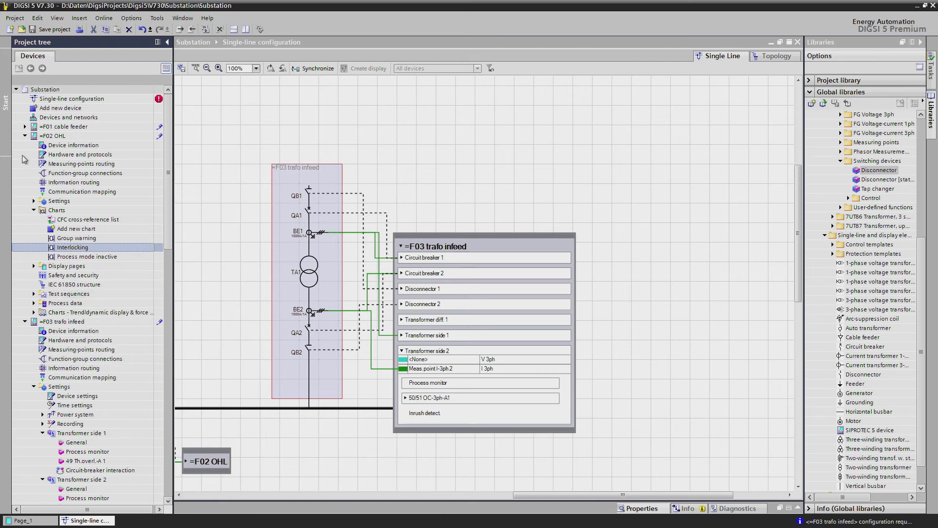
# Paste the Interlocking chart into the Charts folder of =F03 trafo infeed
pyautogui.click(25, 135)
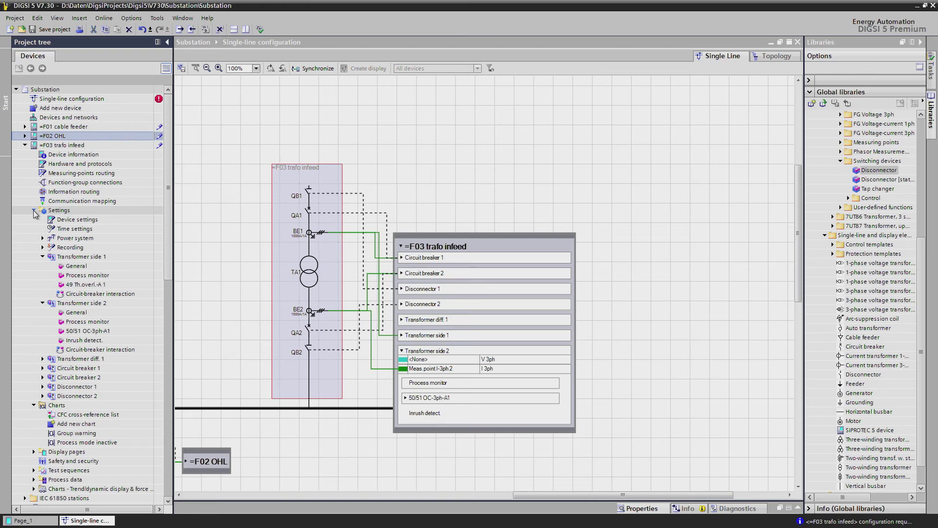
pyautogui.click(34, 210)
pyautogui.click(54, 221)
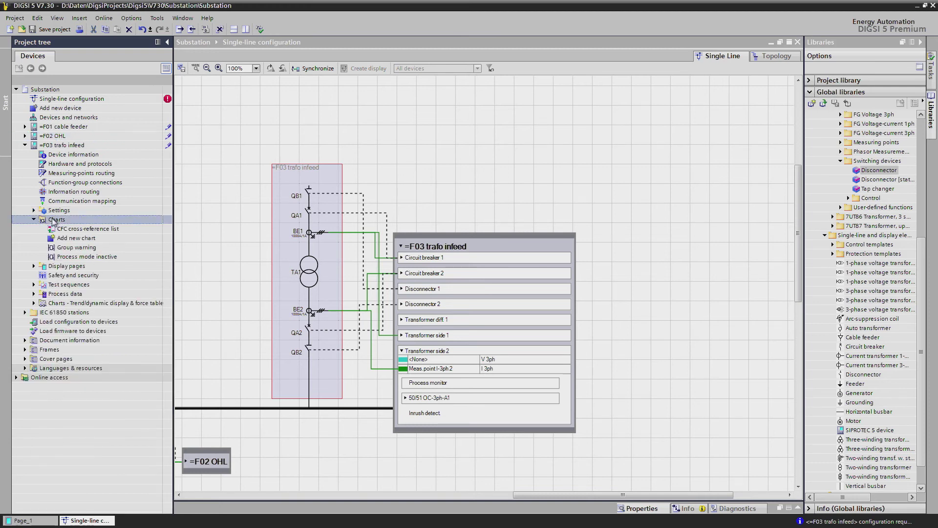
pyautogui.rightClick(54, 221)
pyautogui.click(73, 267)
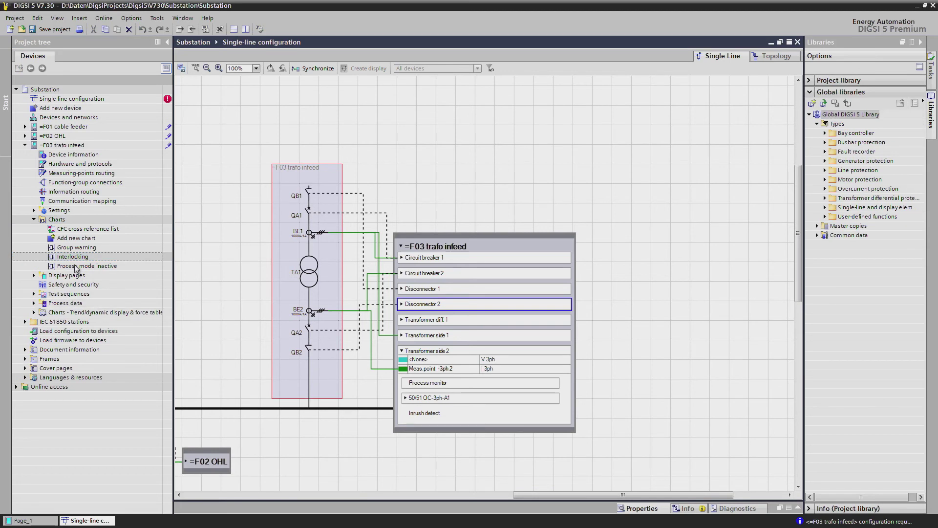
# Open and compile the copied Interlocking chart, declining to view default input values
pyautogui.doubleClick(74, 256)
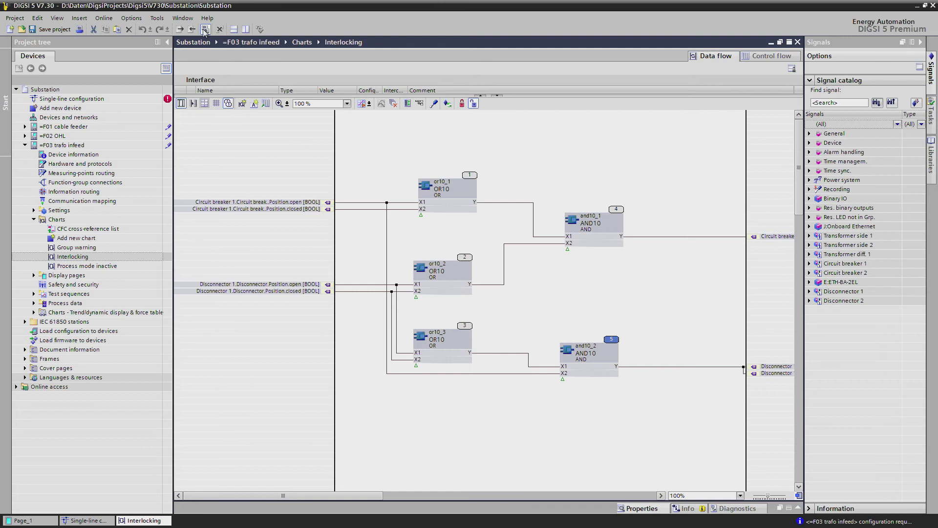
pyautogui.click(205, 29)
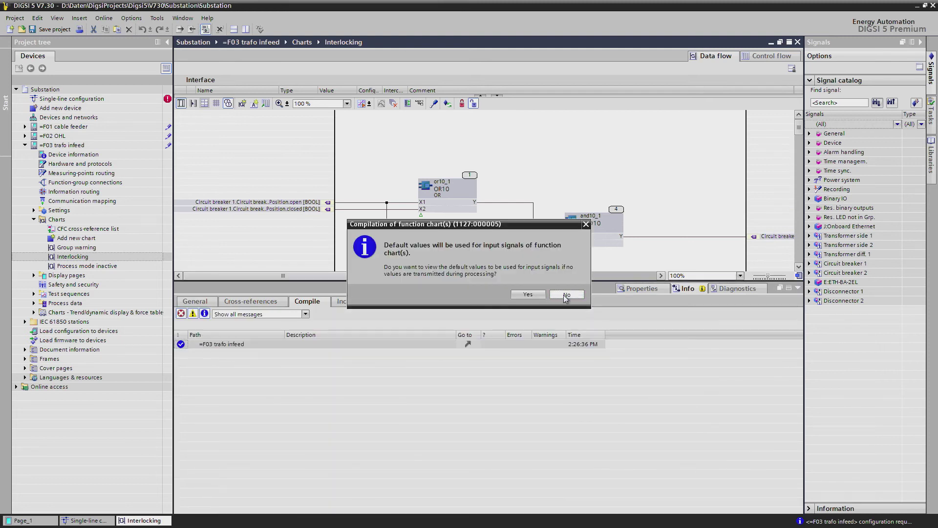
pyautogui.click(565, 294)
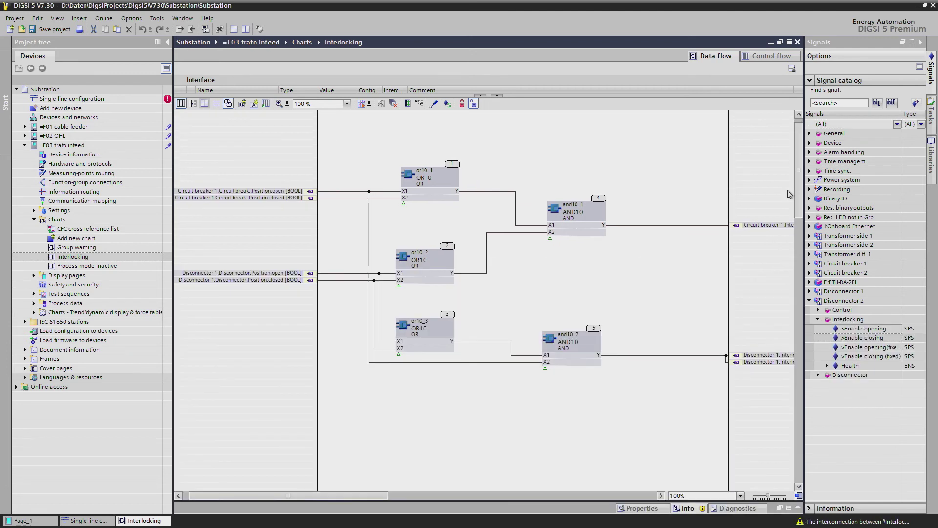
pyautogui.scroll(-5, 787, 193)
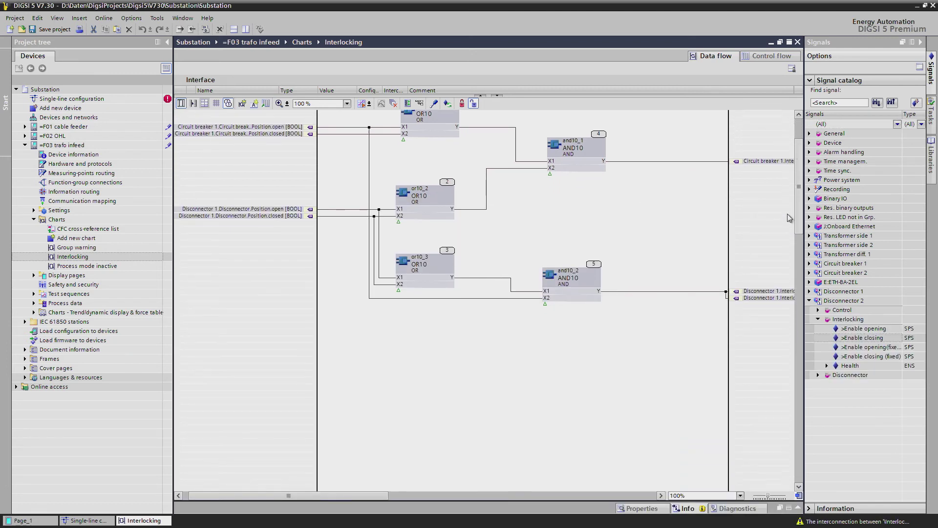
pyautogui.scroll(-5, 787, 221)
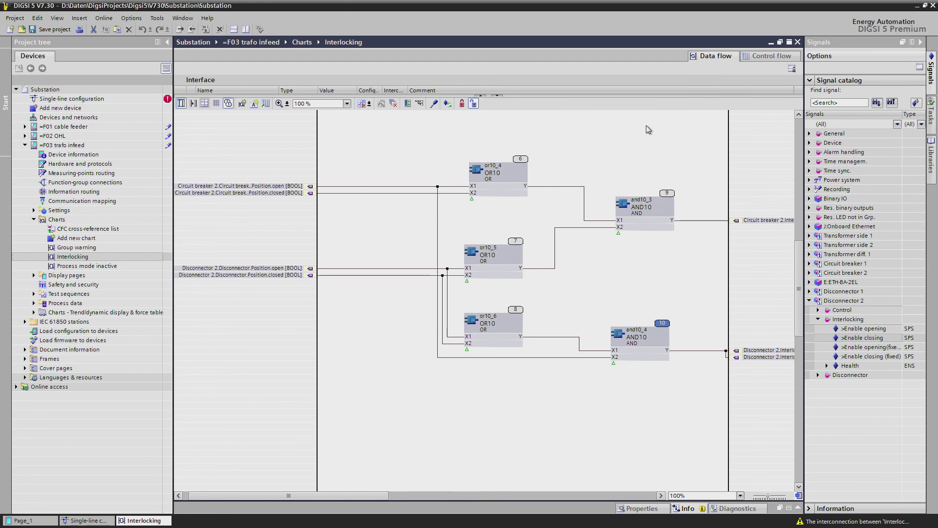
# Synchronize the =F03 trafo infeed block with the diagram, answering No to secondary value adaptation
pyautogui.click(797, 42)
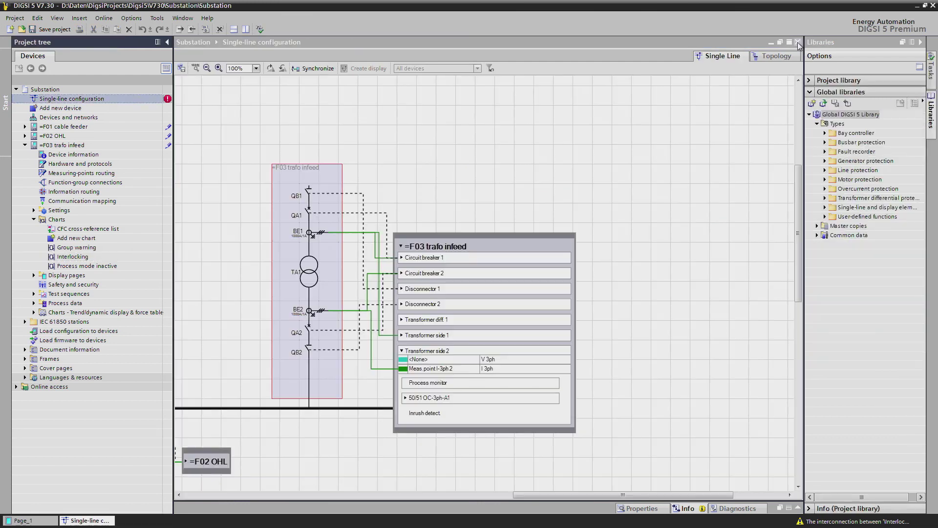
pyautogui.click(482, 244)
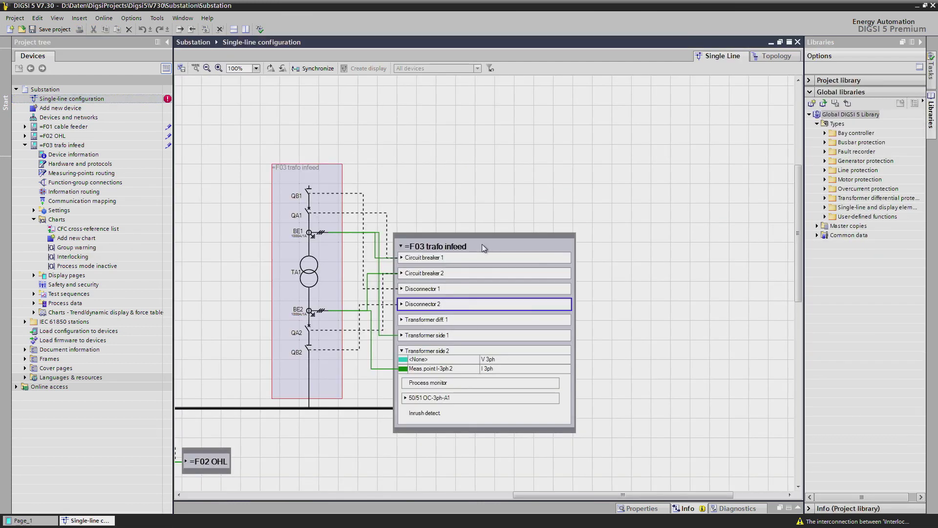
pyautogui.click(318, 69)
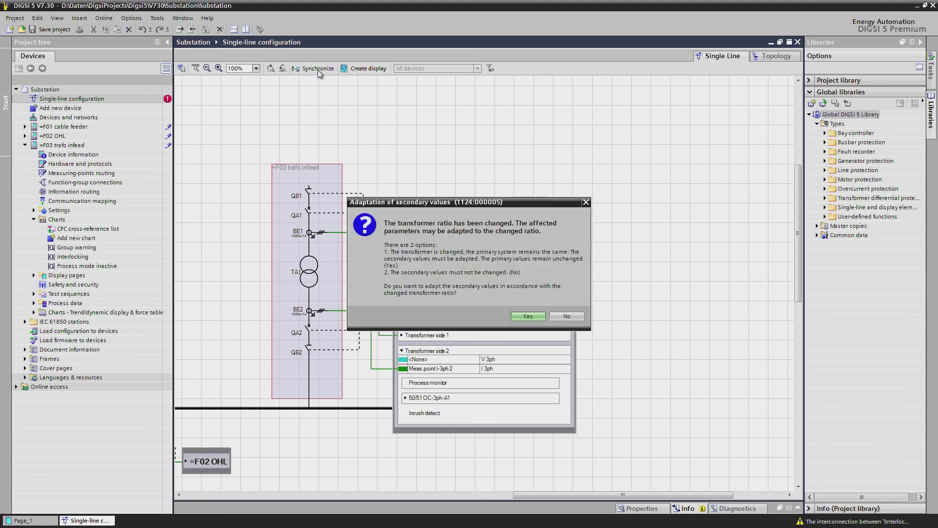
pyautogui.click(566, 317)
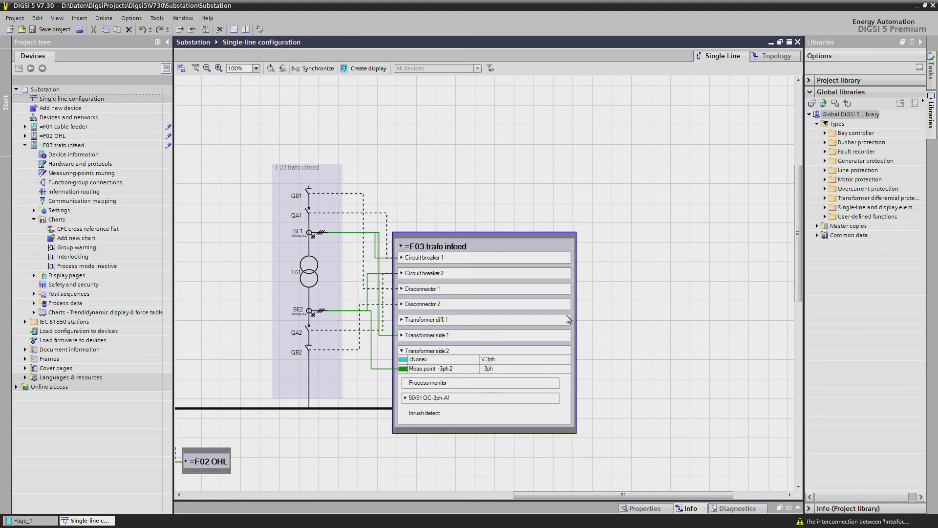